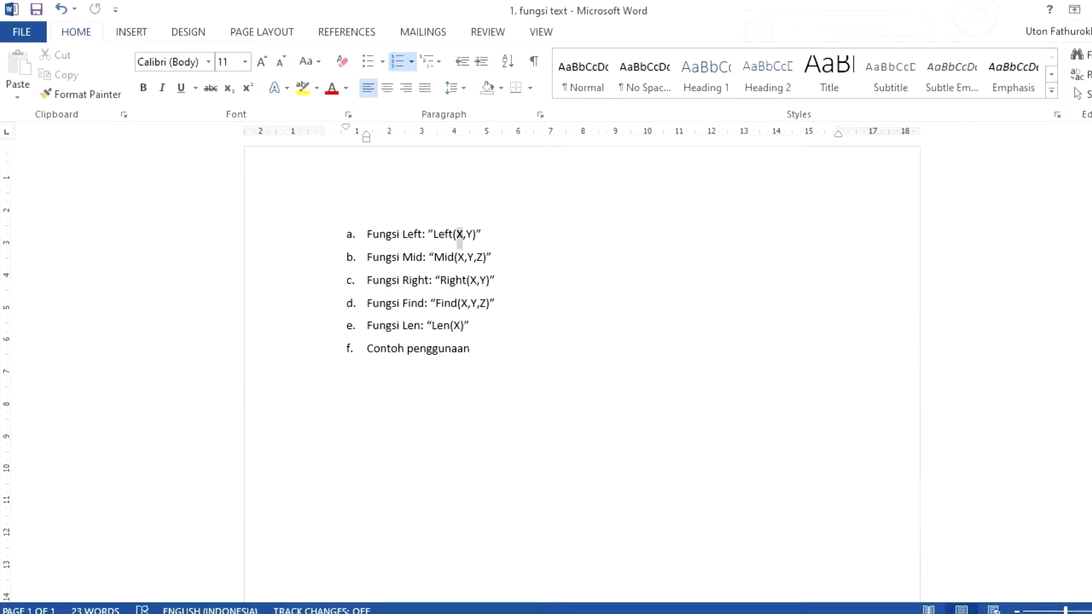
Examine the X, Y and Z arguments in the Left, Mid and Right function syntax lines.
{"action": "double_click", "coordinate": [459, 234]}
{"action": "double_click", "coordinate": [473, 280], "text": "ctrl"}
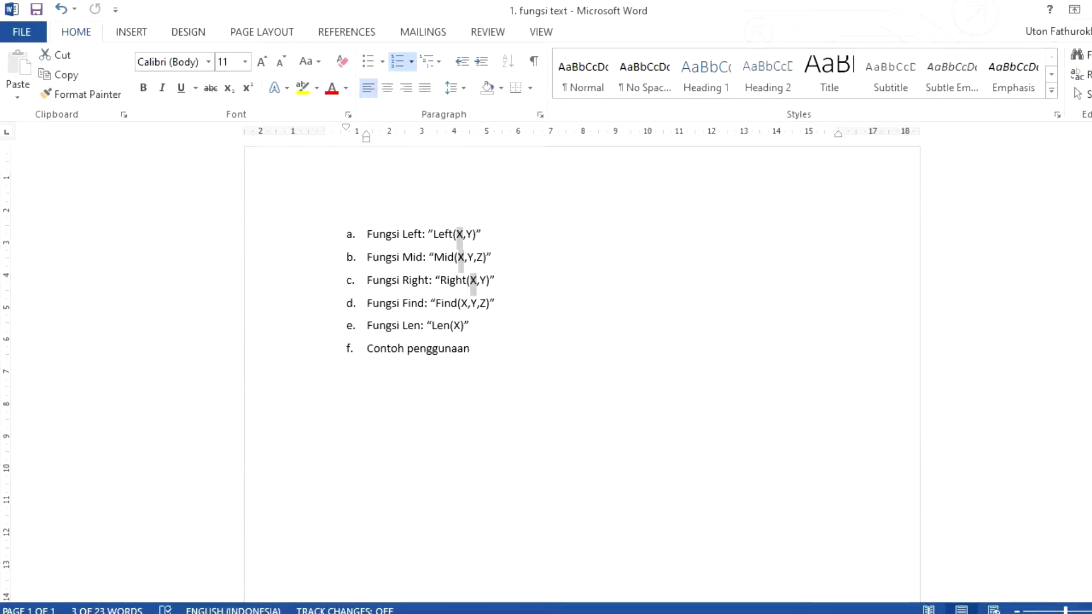
{"action": "double_click", "coordinate": [469, 234]}
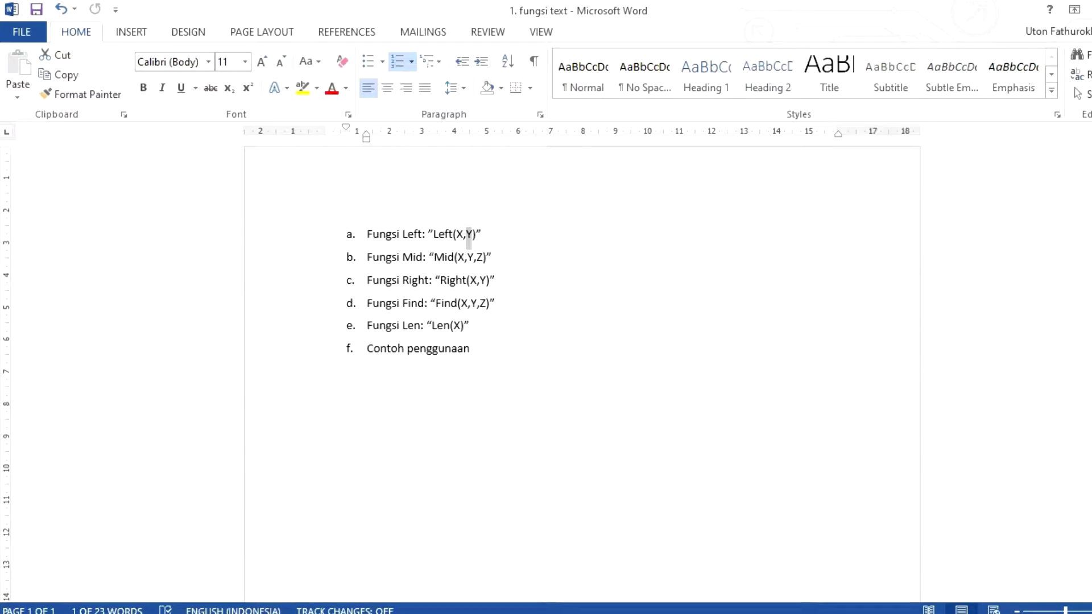
{"action": "double_click", "coordinate": [482, 280], "text": "ctrl"}
{"action": "double_click", "coordinate": [479, 257]}
{"action": "double_click", "coordinate": [471, 257]}
Switch to the Excel workbook "1. Fungsi test" and try to enter =left(B4;2) in cell E4.
{"action": "key", "text": "alt+Tab"}
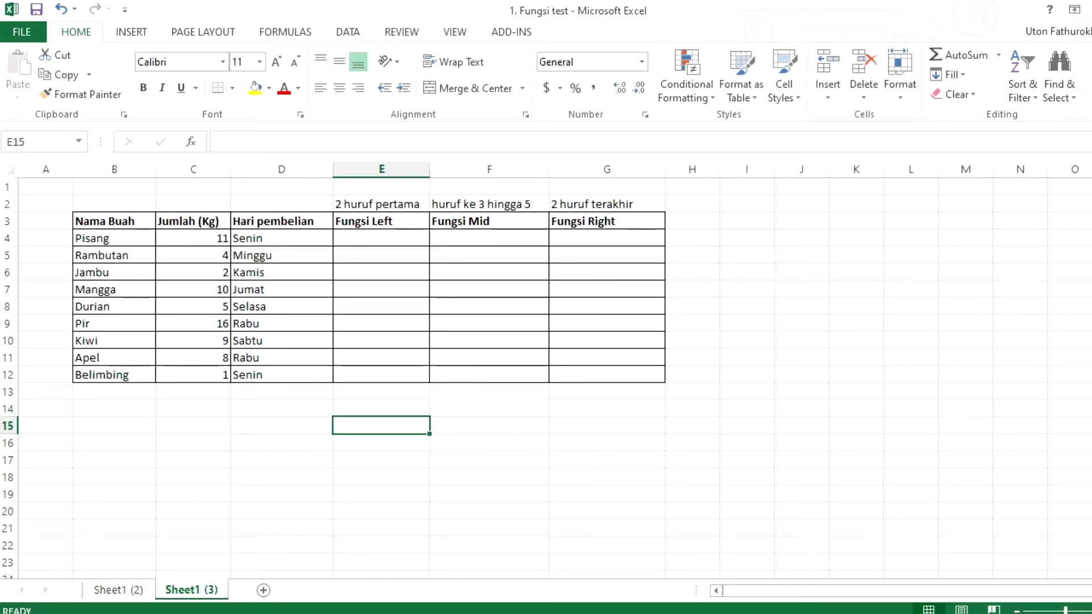
{"action": "left_click", "coordinate": [381, 238]}
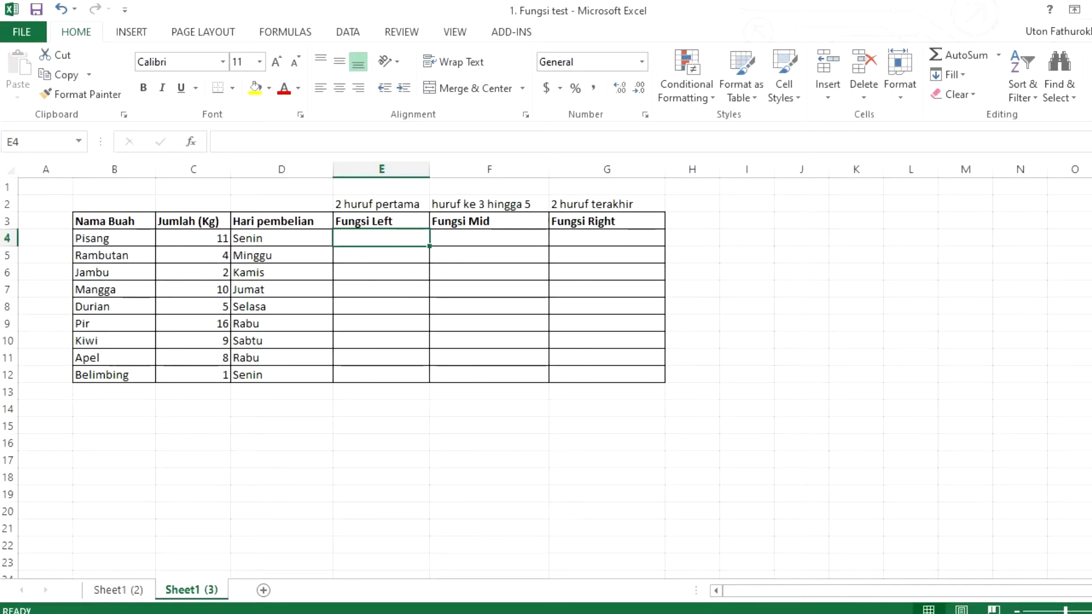
{"action": "type", "text": "=left("}
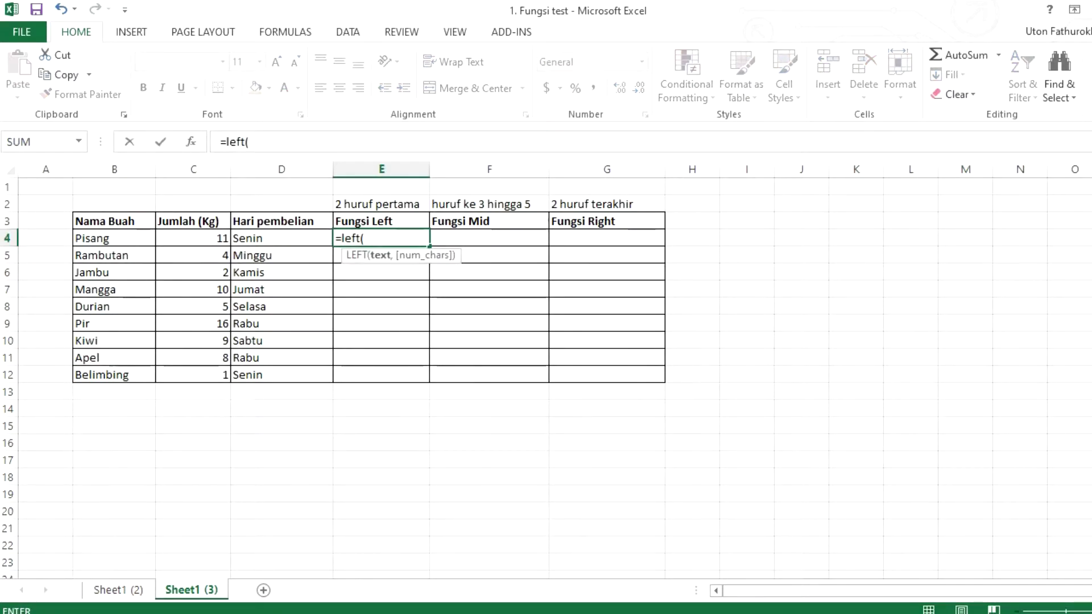
{"action": "left_click", "coordinate": [114, 238]}
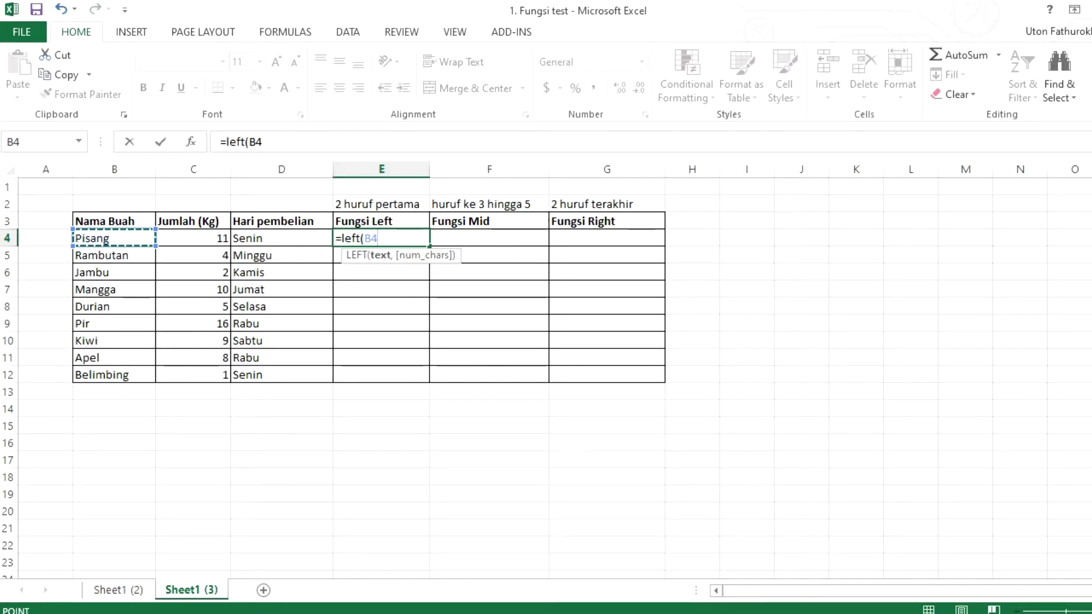
{"action": "type", "text": ";2)"}
{"action": "key", "text": "Return"}
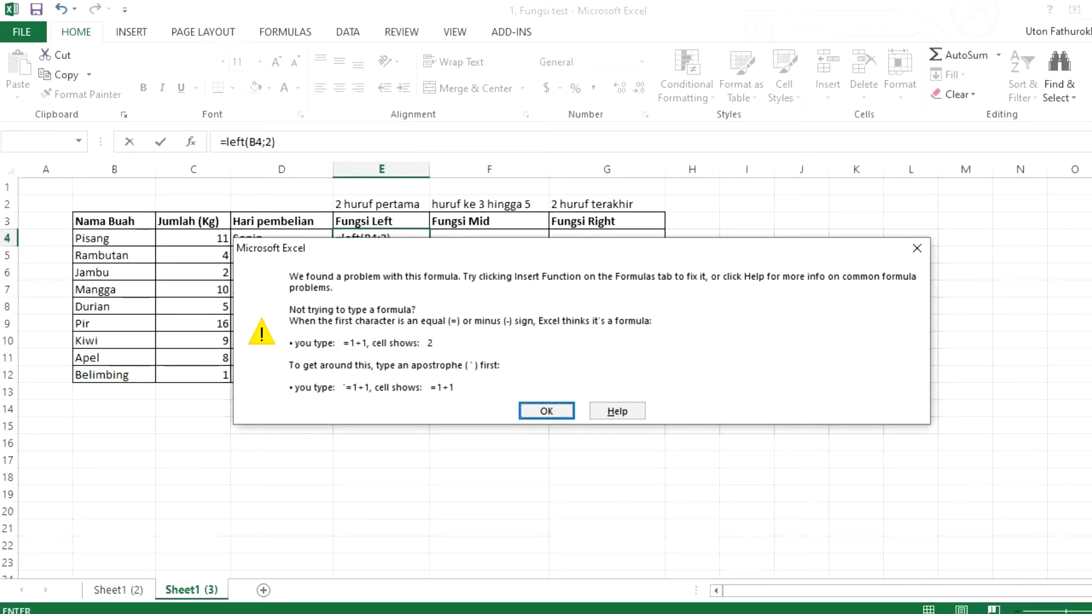
{"action": "key", "text": "Return"}
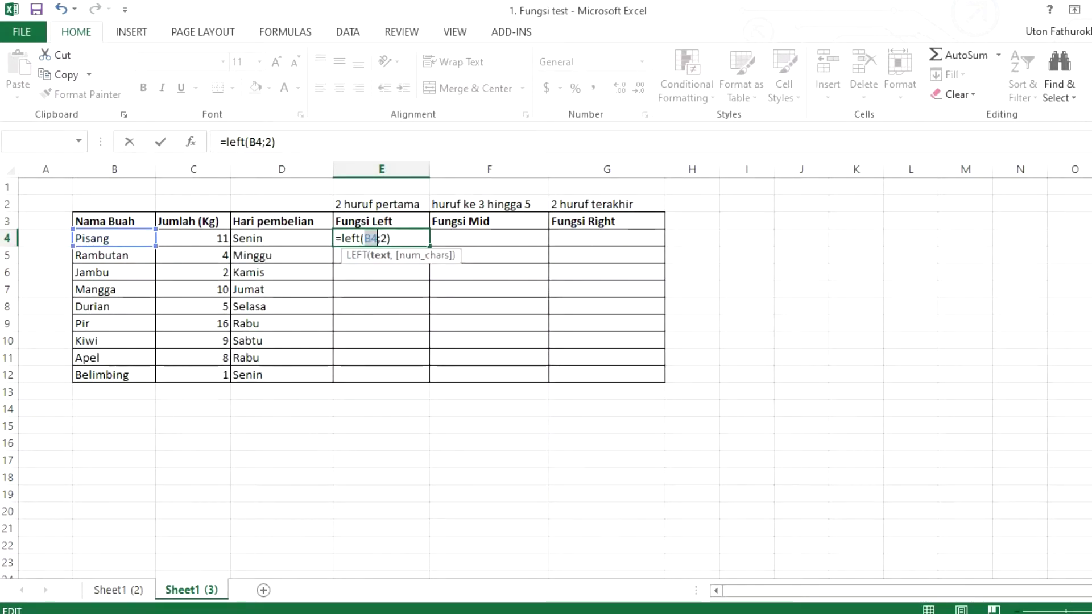
Replace the semicolon with a comma in the E4 formula and commit it as =left(B4,2).
{"action": "key", "text": "BackSpace"}
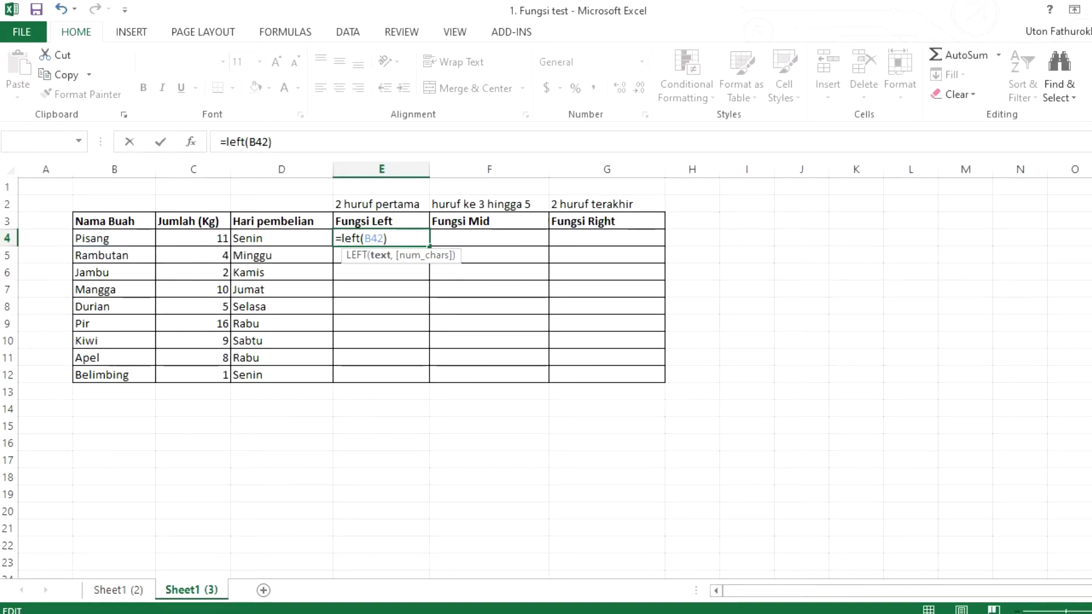
{"action": "type", "text": ","}
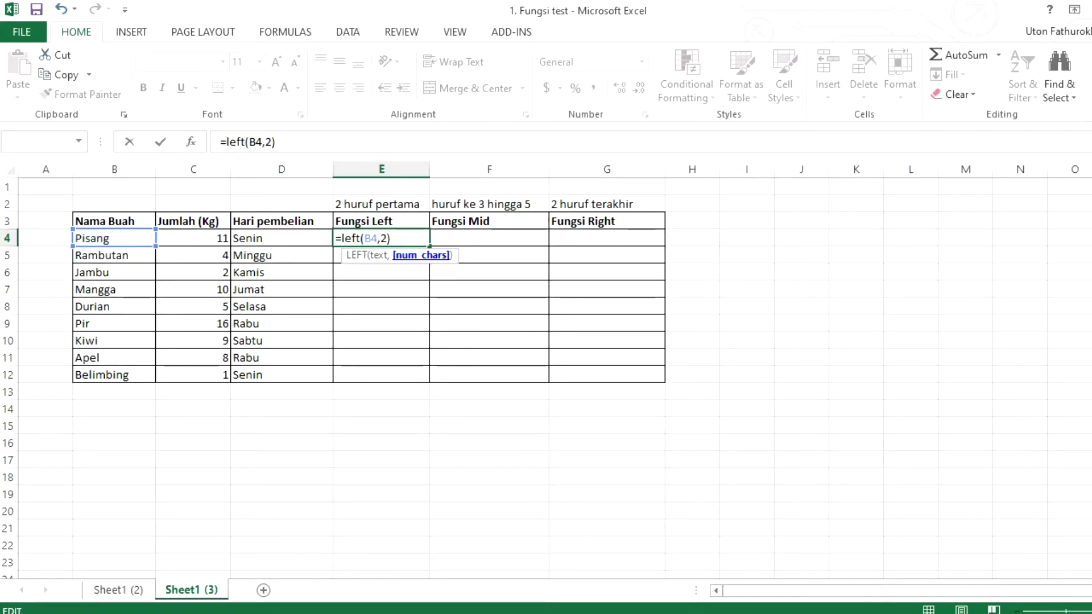
{"action": "key", "text": "Right"}
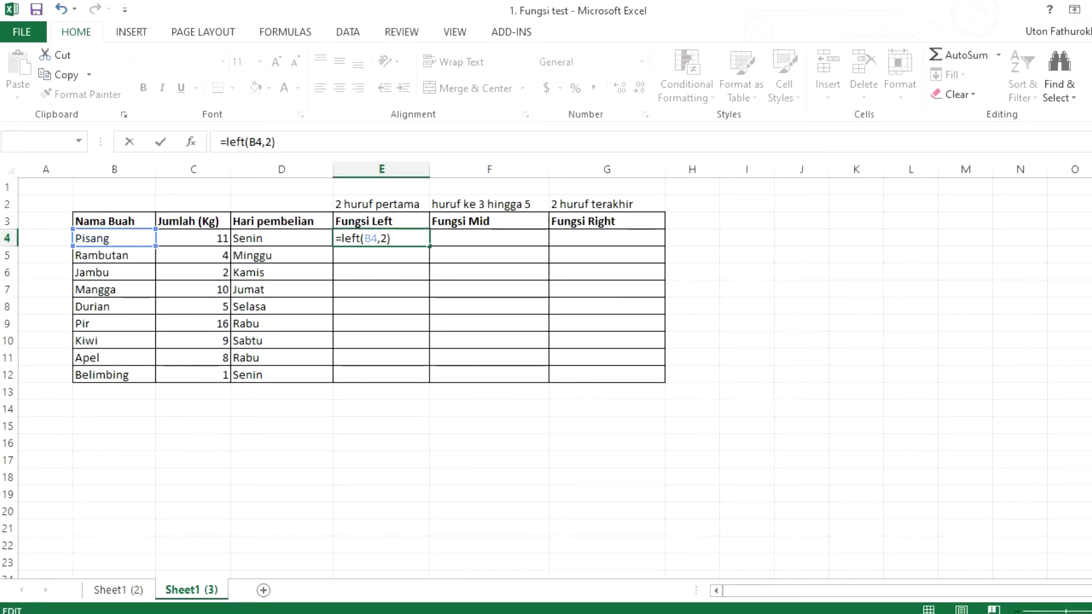
{"action": "key", "text": "ctrl+Return"}
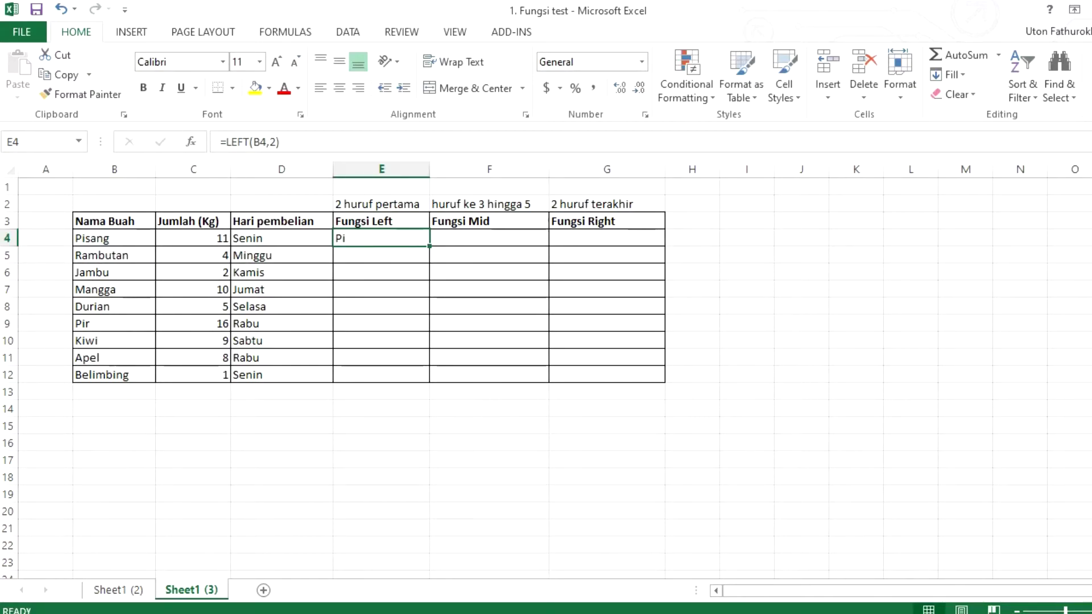
Copy the E4 formula into the Fungsi Left column down to row 12 and undo the paste.
{"action": "key", "text": "ctrl+c"}
{"action": "left_click_drag", "start_coordinate": [415, 254], "coordinate": [415, 373]}
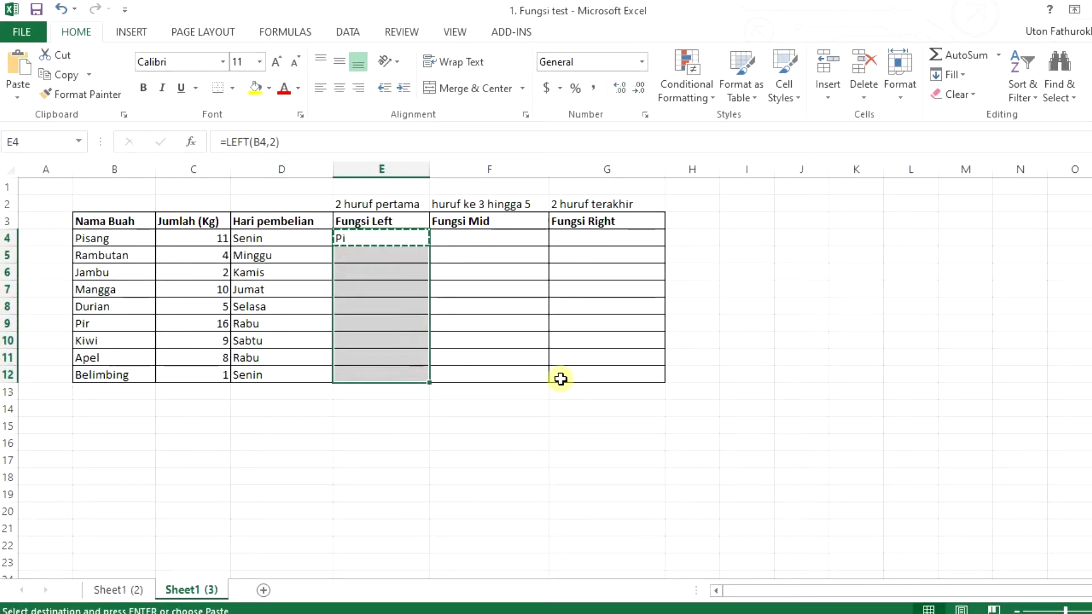
{"action": "key", "text": "ctrl+v"}
{"action": "key", "text": "Escape"}
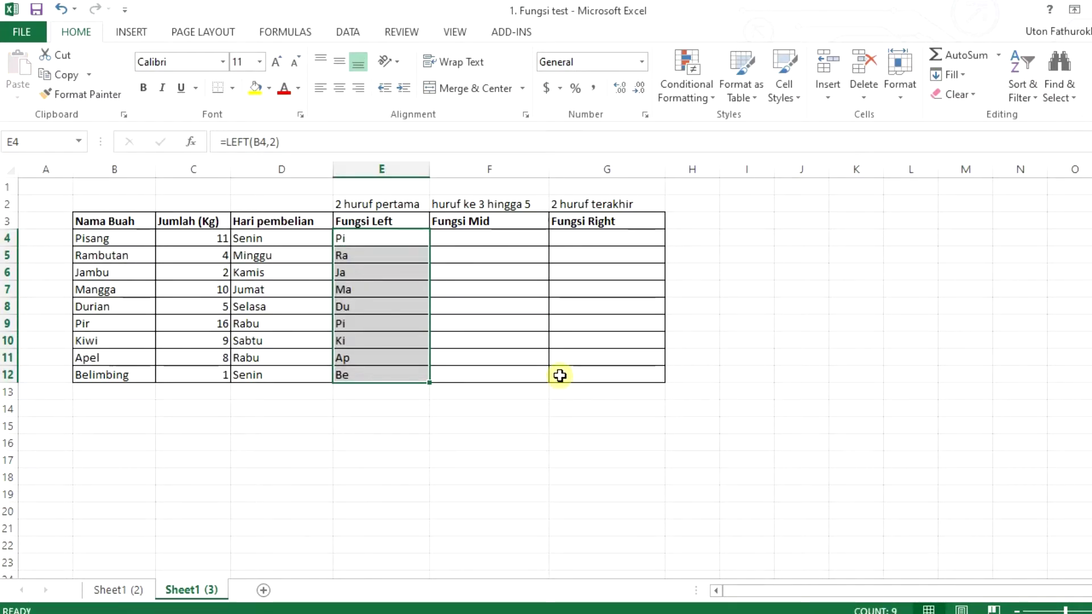
{"action": "key", "text": "ctrl+z"}
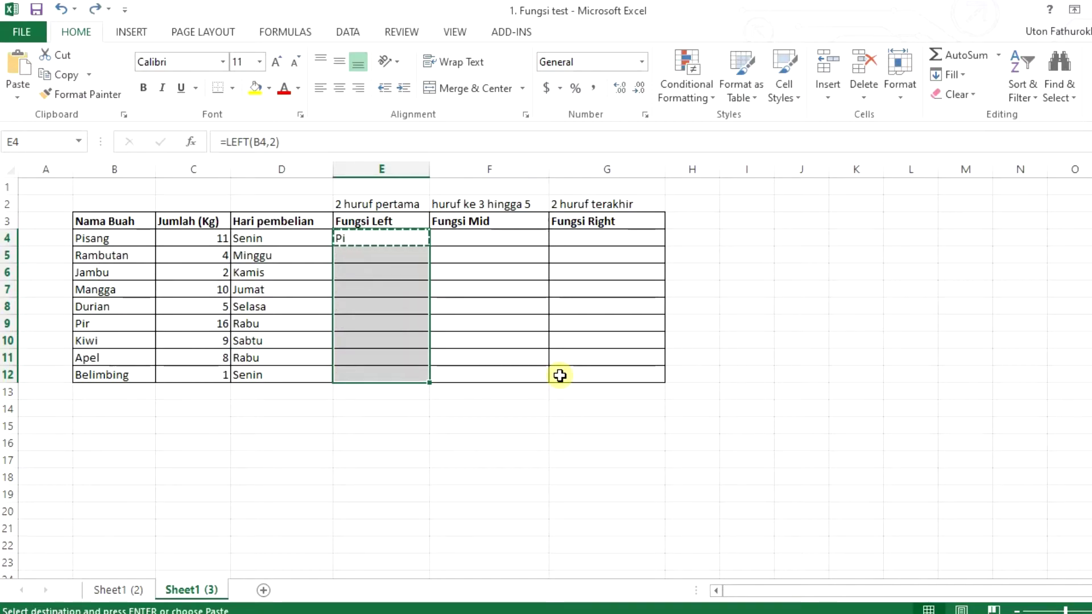
{"action": "key", "text": "Escape"}
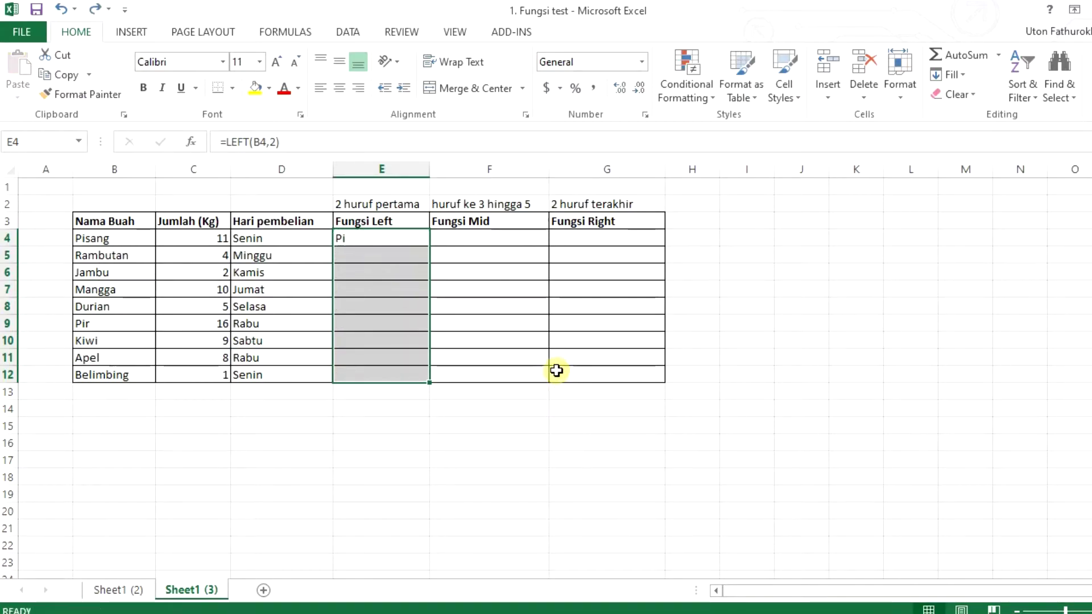
Autofill the LEFT formula from E4 down to E12.
{"action": "left_click", "coordinate": [390, 239]}
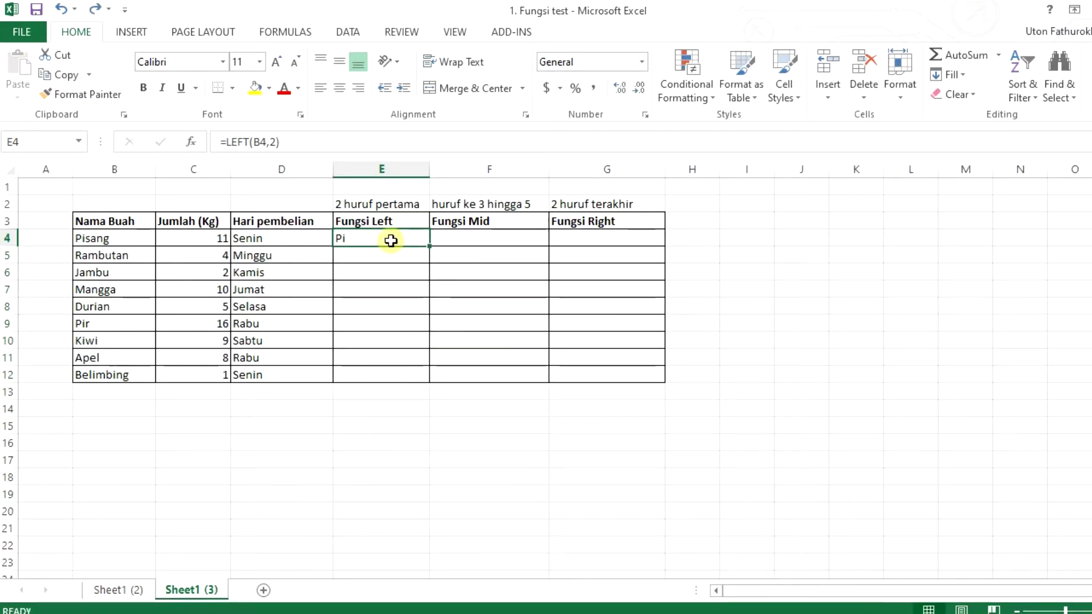
{"action": "double_click", "coordinate": [431, 247]}
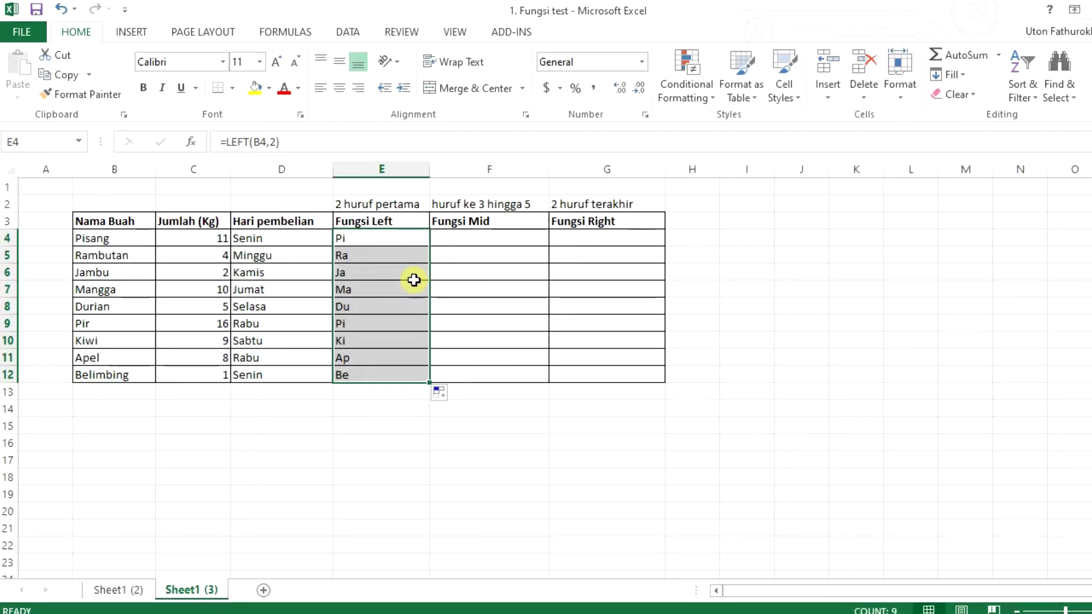
Enter =mid(B4,3,2) in F4 and autofill it down the Fungsi Mid column to F12.
{"action": "left_click", "coordinate": [460, 242]}
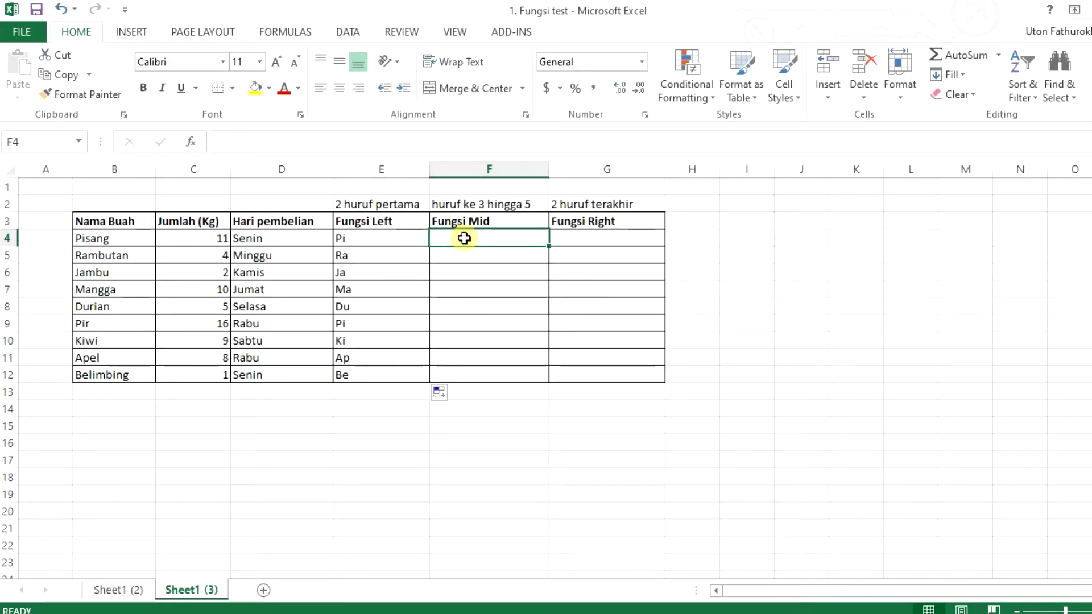
{"action": "type", "text": "="}
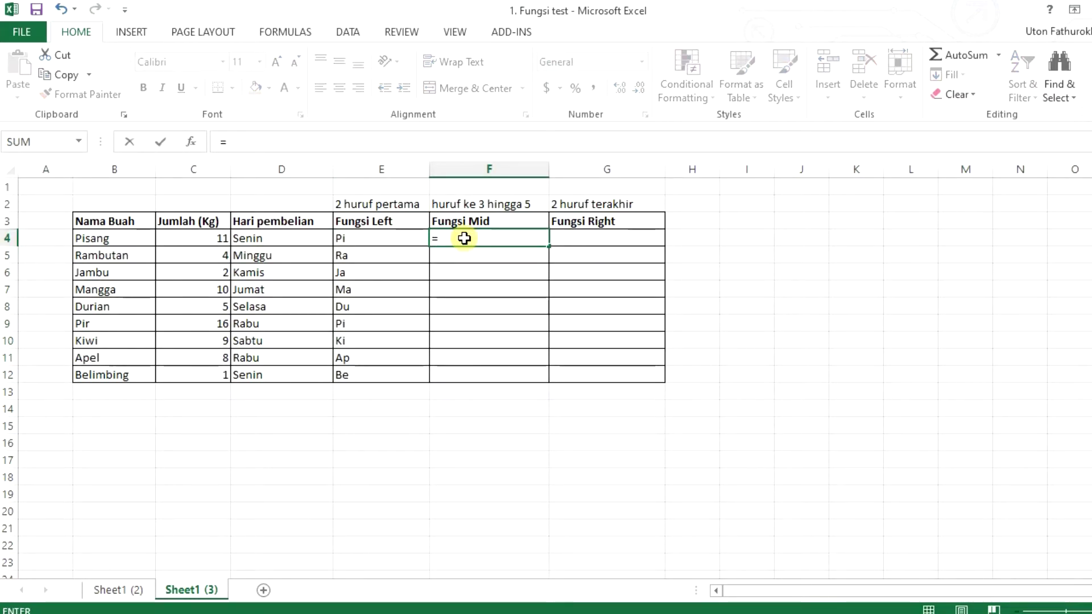
{"action": "type", "text": "mid"}
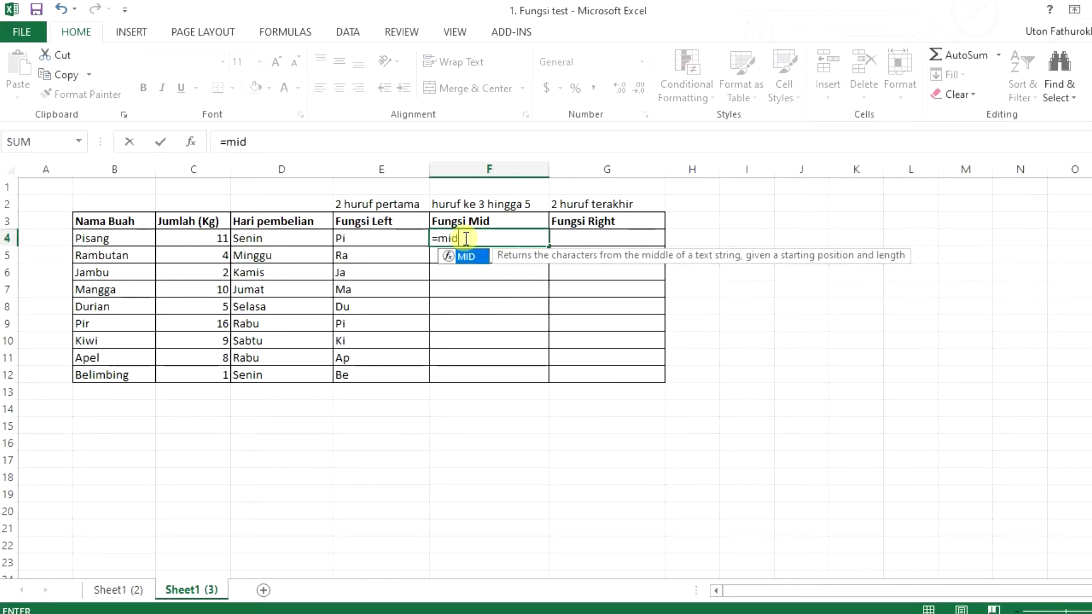
{"action": "type", "text": "("}
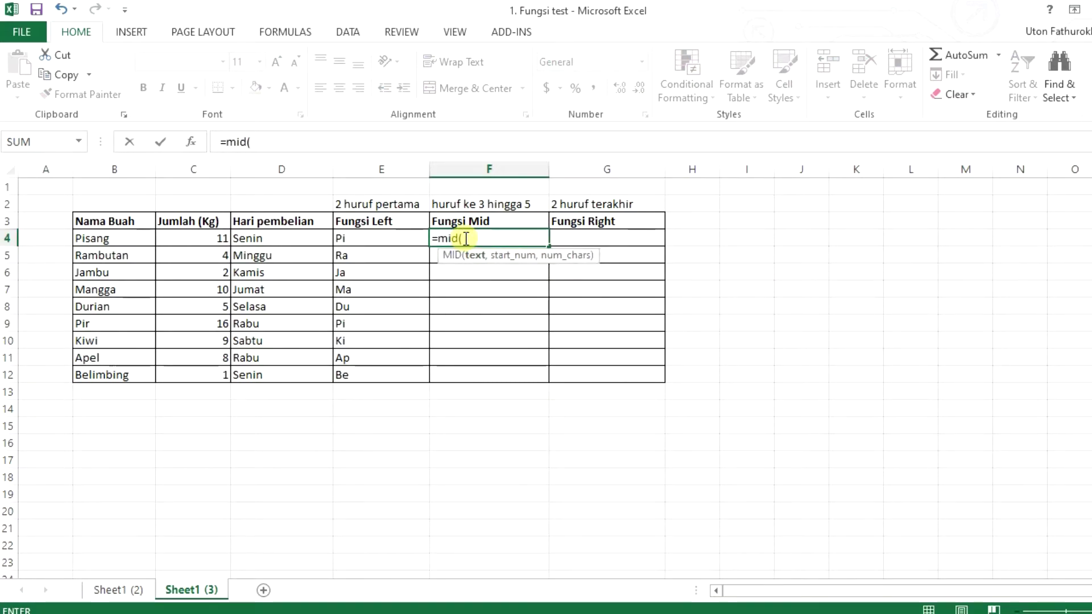
{"action": "left_click", "coordinate": [127, 238]}
{"action": "left_click", "coordinate": [127, 238]}
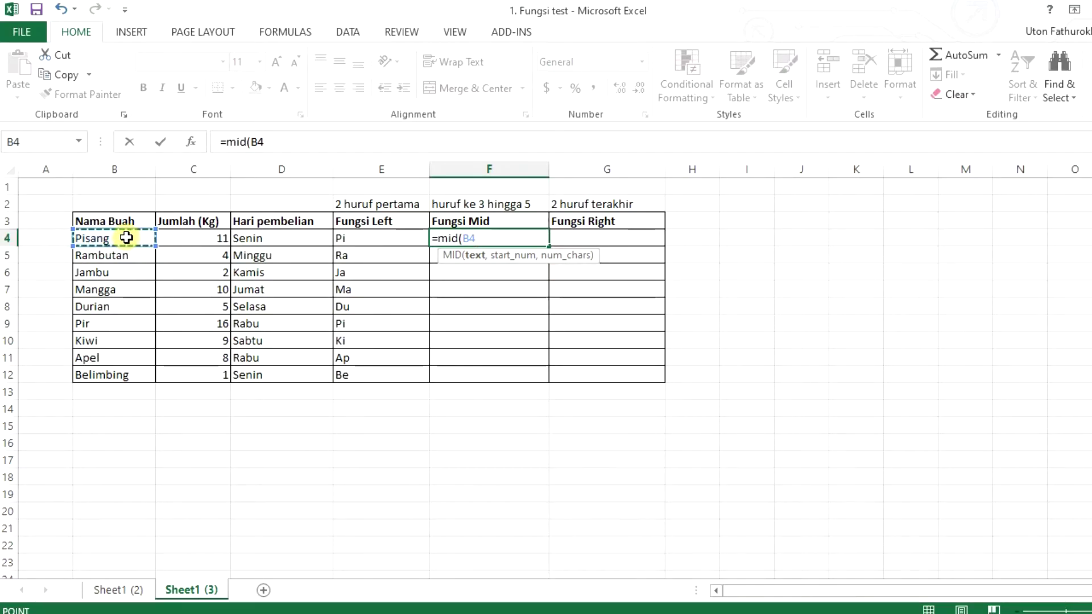
{"action": "type", "text": ","}
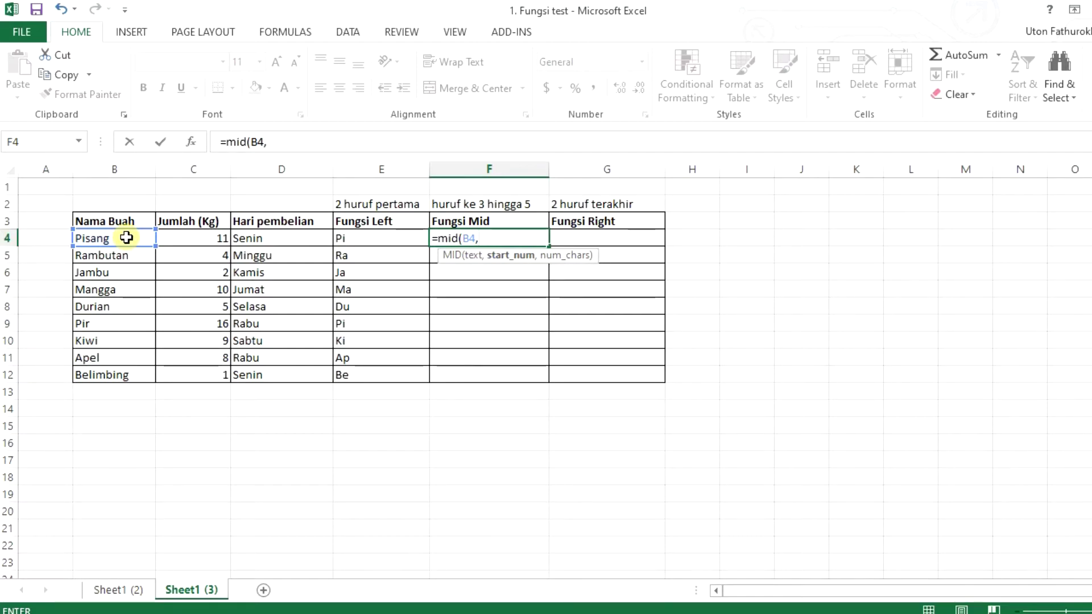
{"action": "type", "text": "3,"}
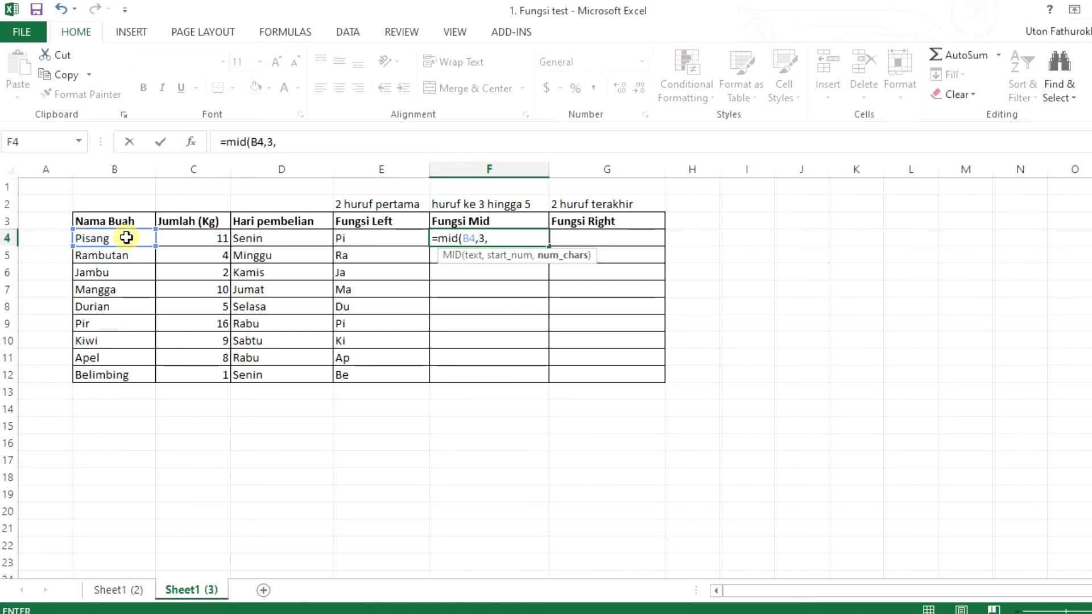
{"action": "type", "text": "2"}
{"action": "type", "text": ")"}
{"action": "key", "text": "Return"}
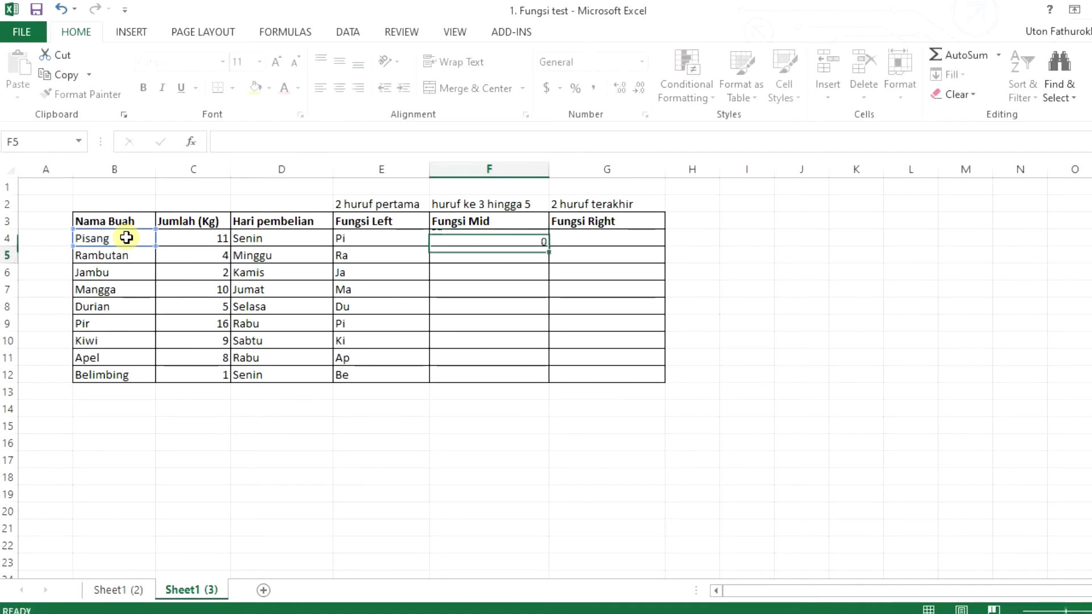
{"action": "left_click", "coordinate": [533, 236]}
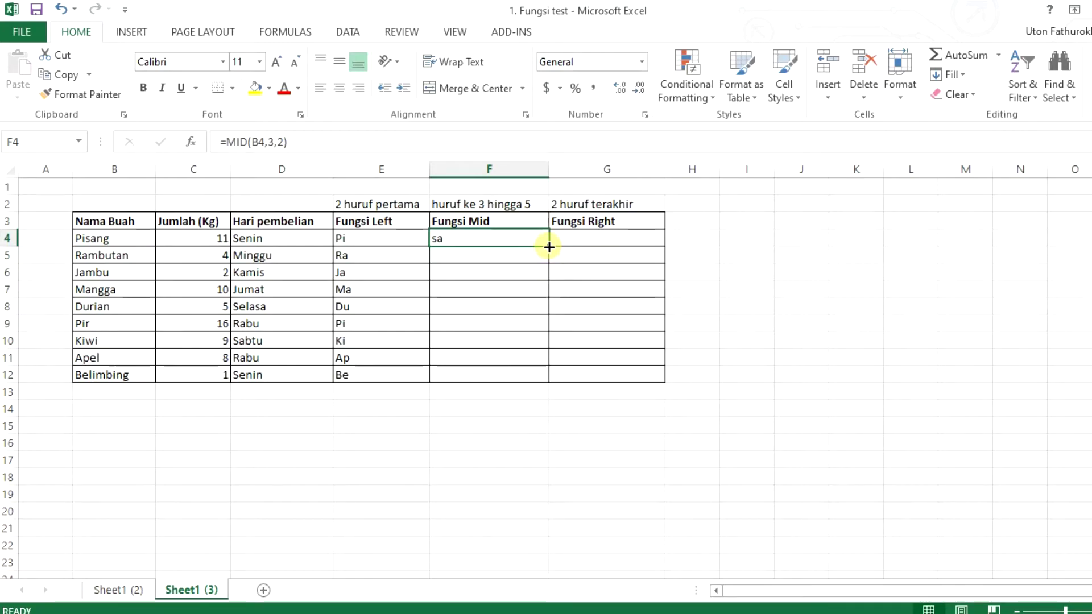
{"action": "double_click", "coordinate": [549, 247]}
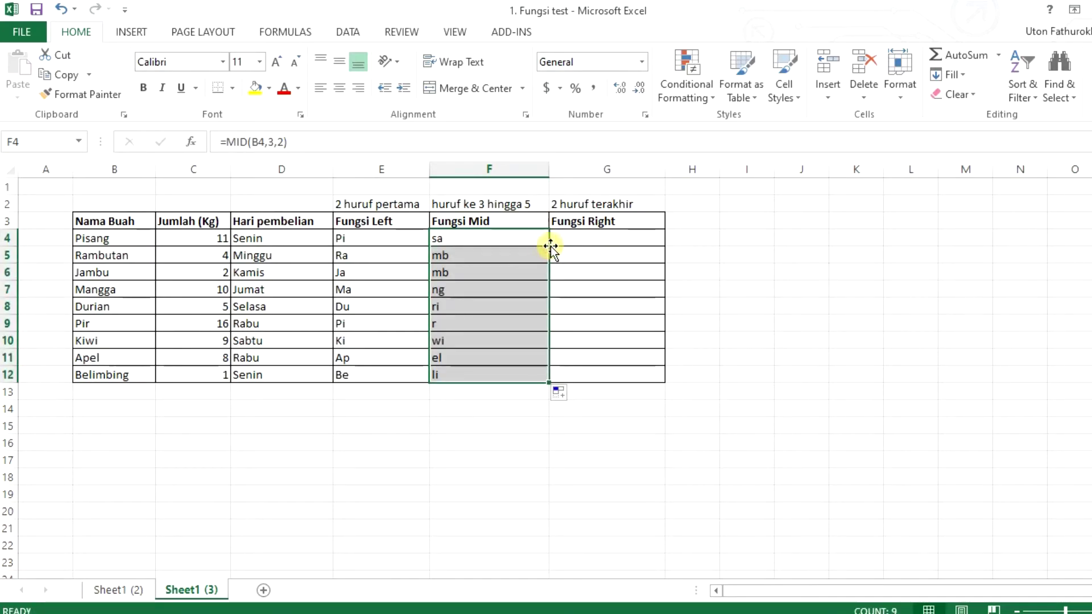
Enter =right(B4,2) in G4 and autofill it down the Fungsi Right column to G12.
{"action": "left_click", "coordinate": [603, 238]}
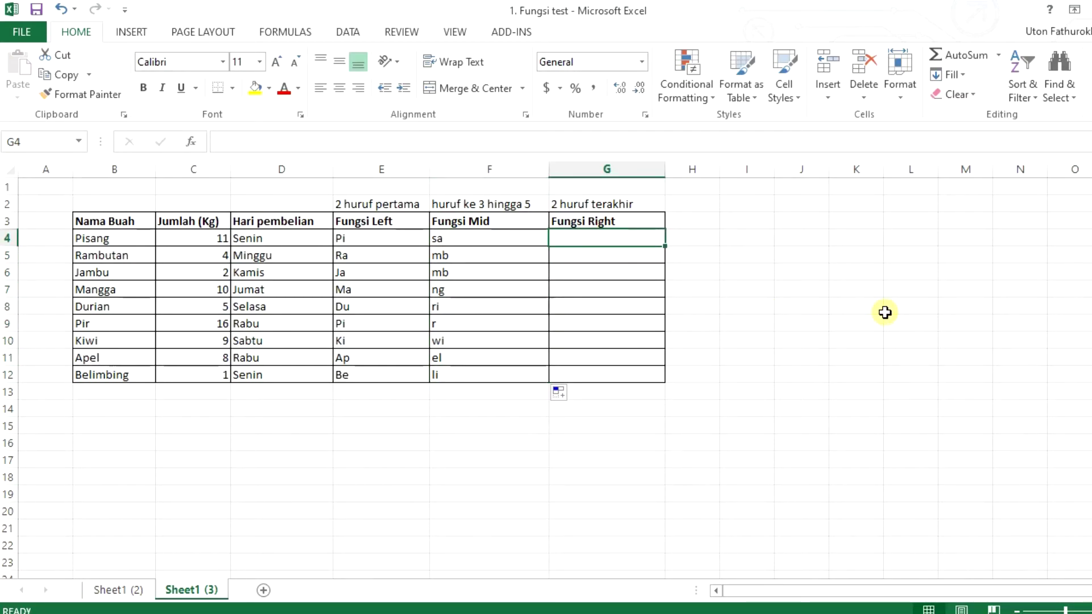
{"action": "type", "text": "="}
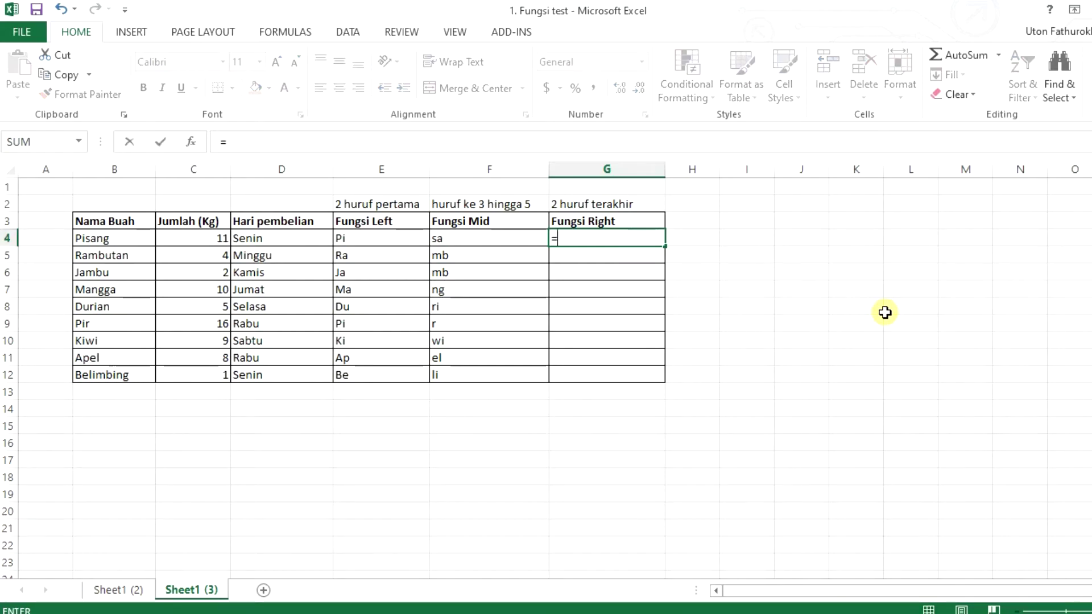
{"action": "type", "text": "rihg"}
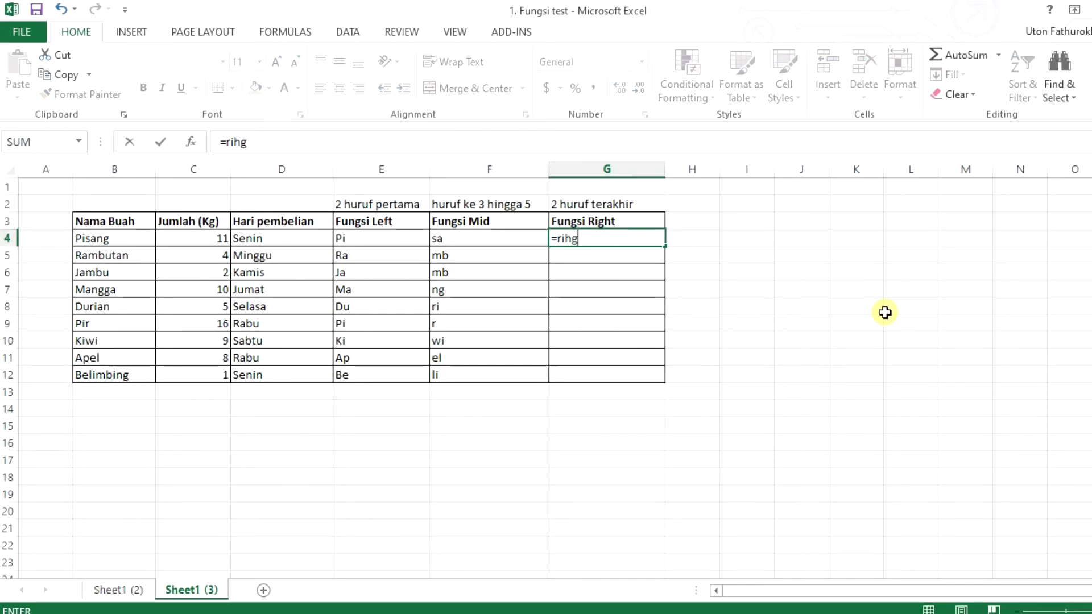
{"action": "key", "text": "BackSpace"}
{"action": "key", "text": "BackSpace"}
{"action": "type", "text": "ght"}
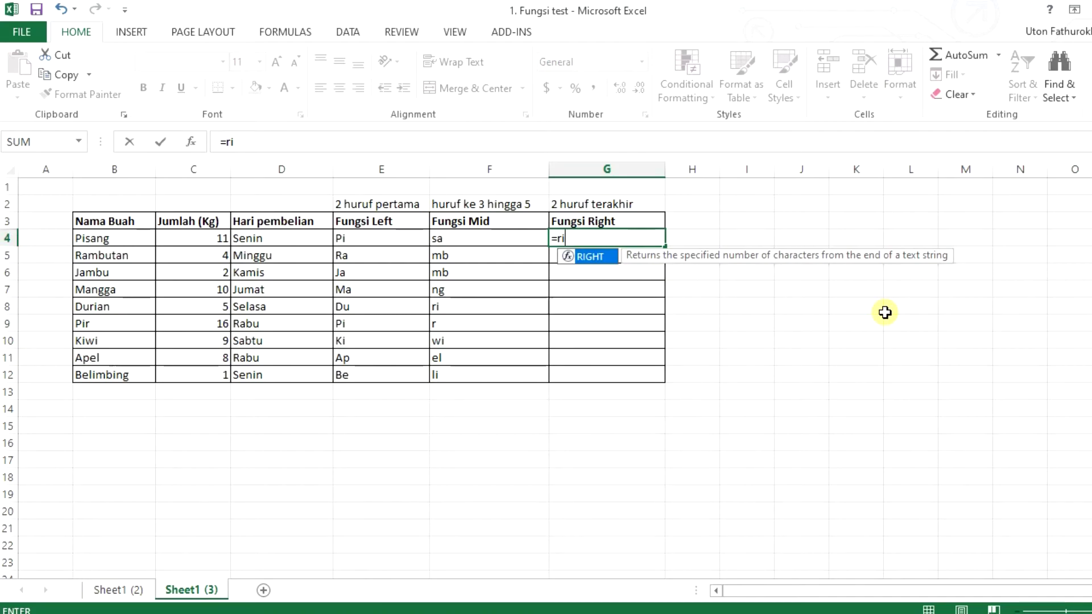
{"action": "type", "text": "("}
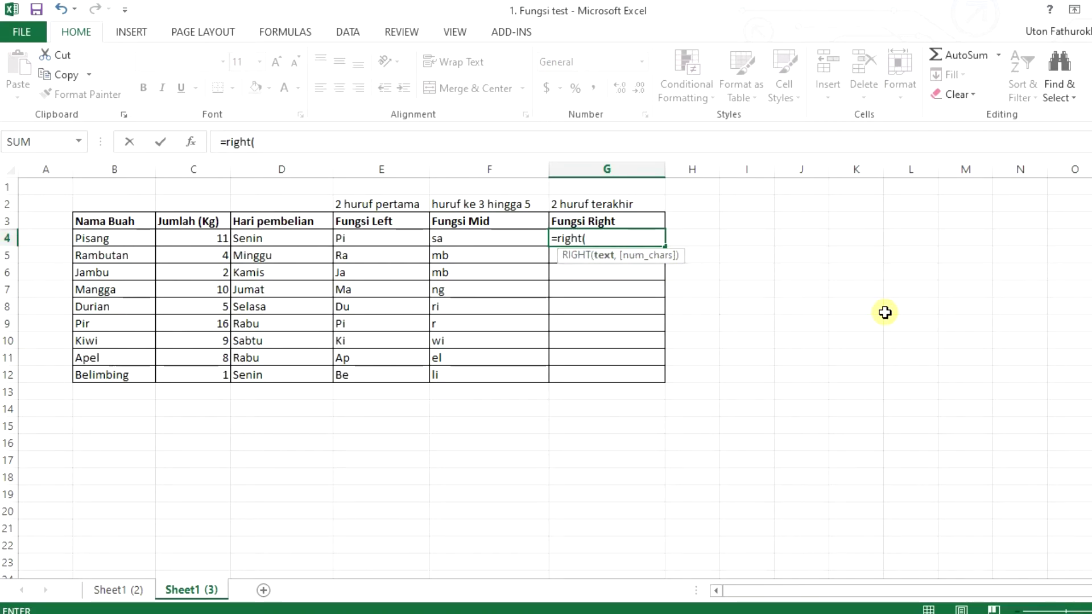
{"action": "left_click", "coordinate": [139, 243]}
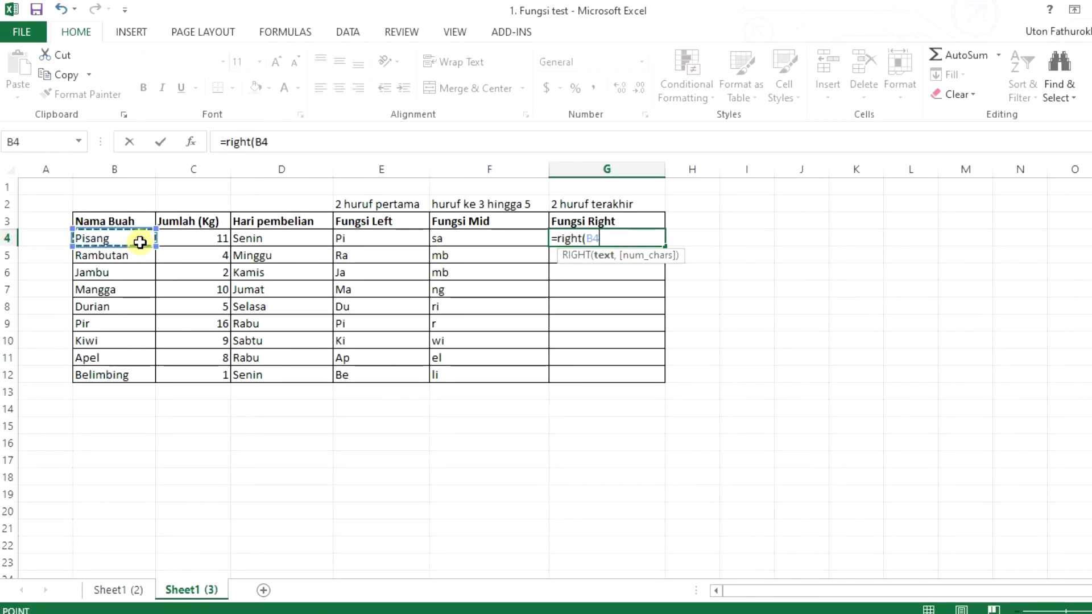
{"action": "type", "text": ","}
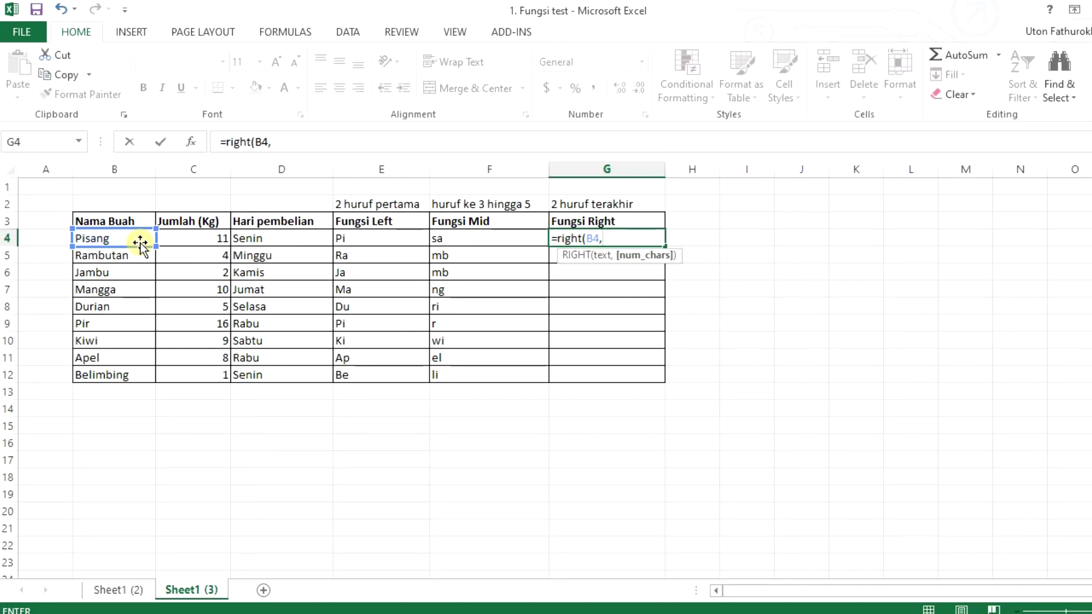
{"action": "type", "text": "2"}
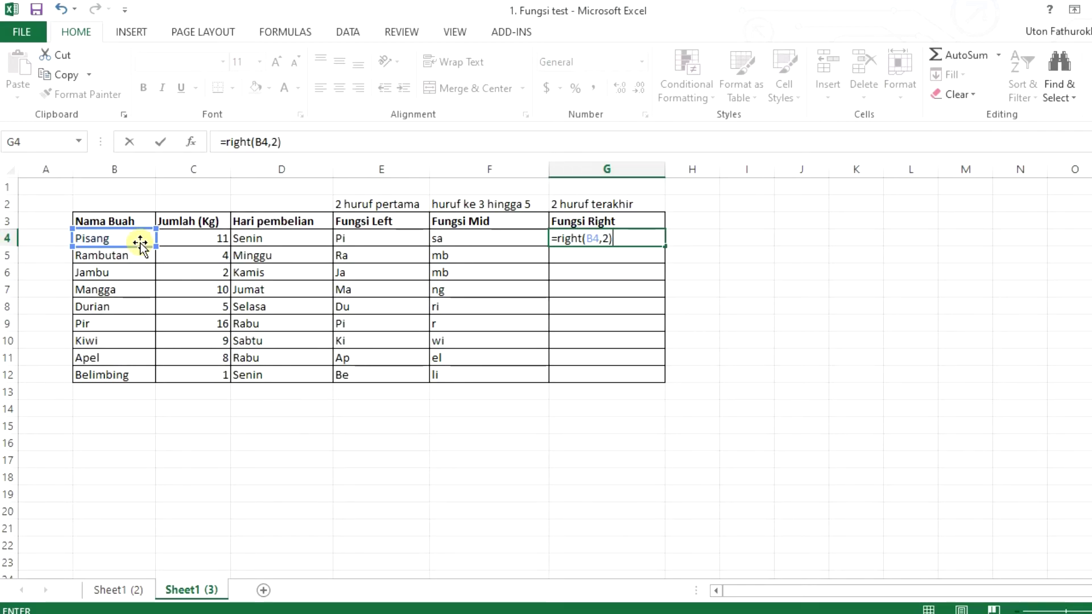
{"action": "key", "text": "Return"}
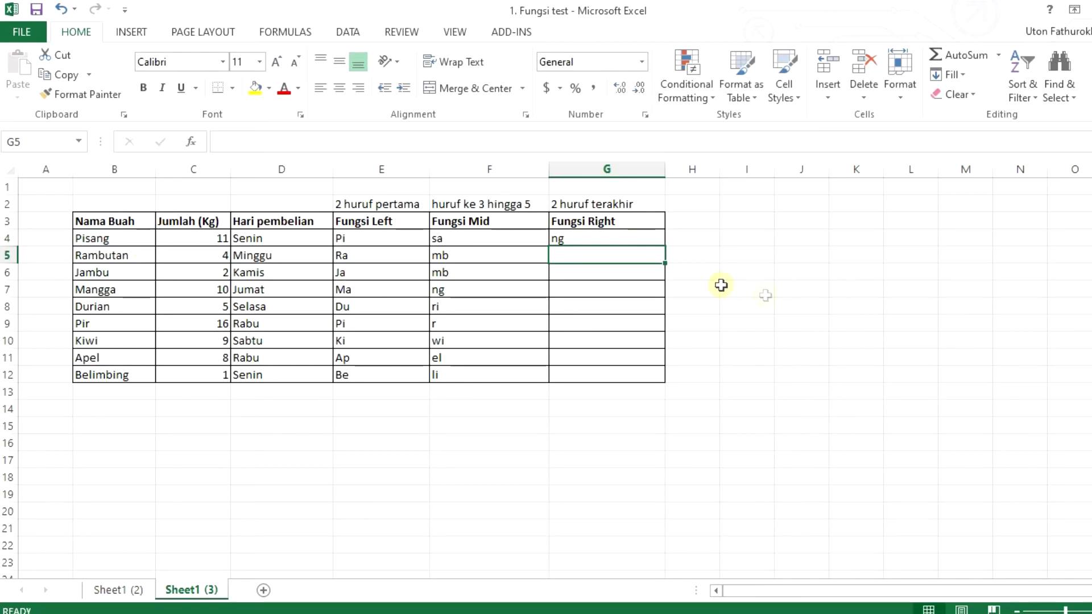
{"action": "left_click", "coordinate": [625, 235]}
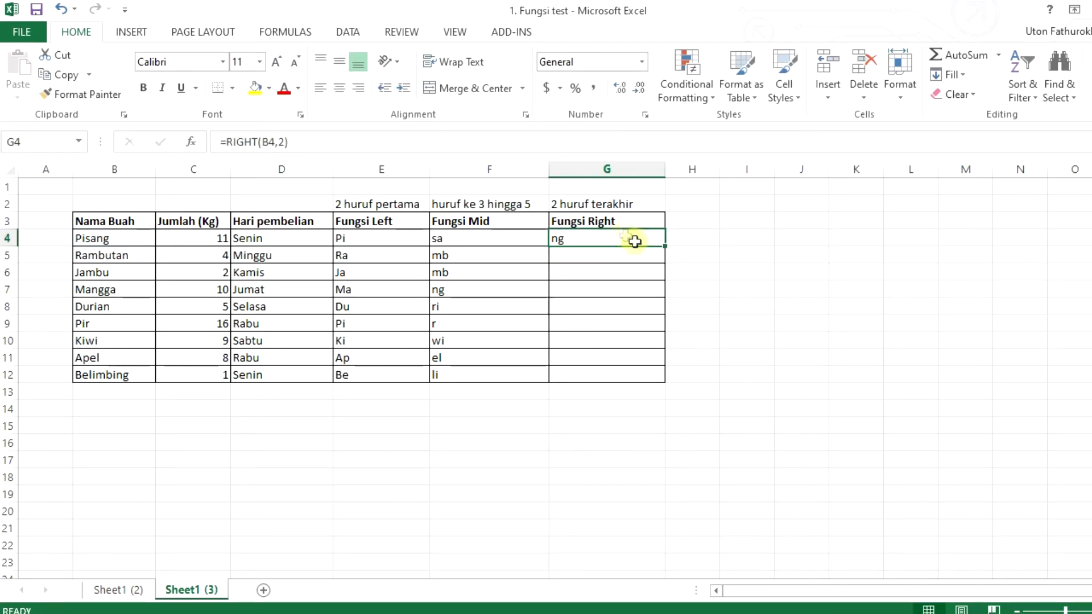
{"action": "double_click", "coordinate": [665, 248]}
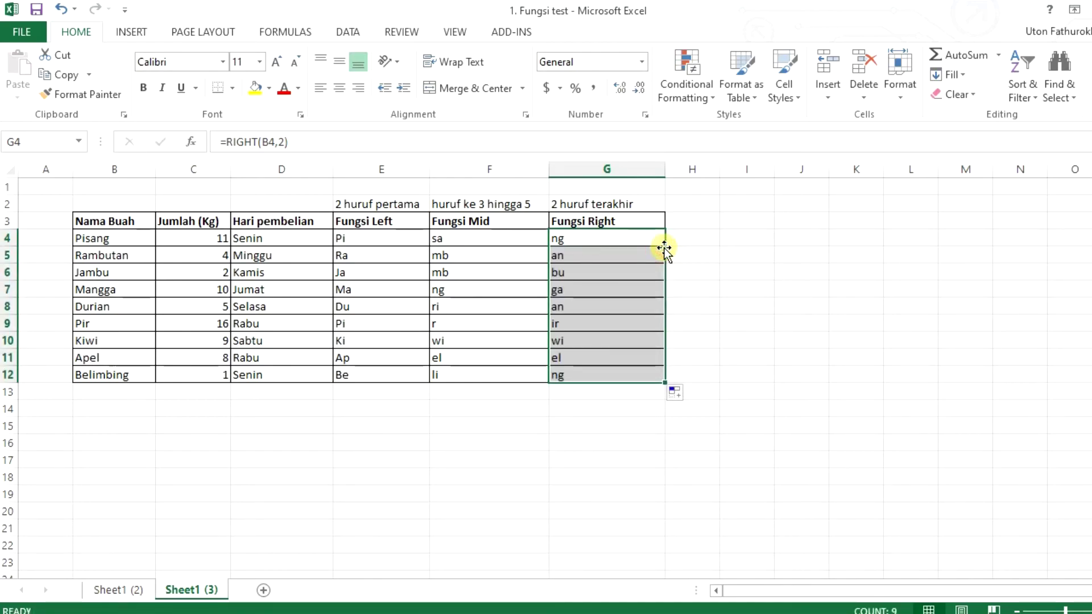
{"action": "left_click", "coordinate": [762, 373]}
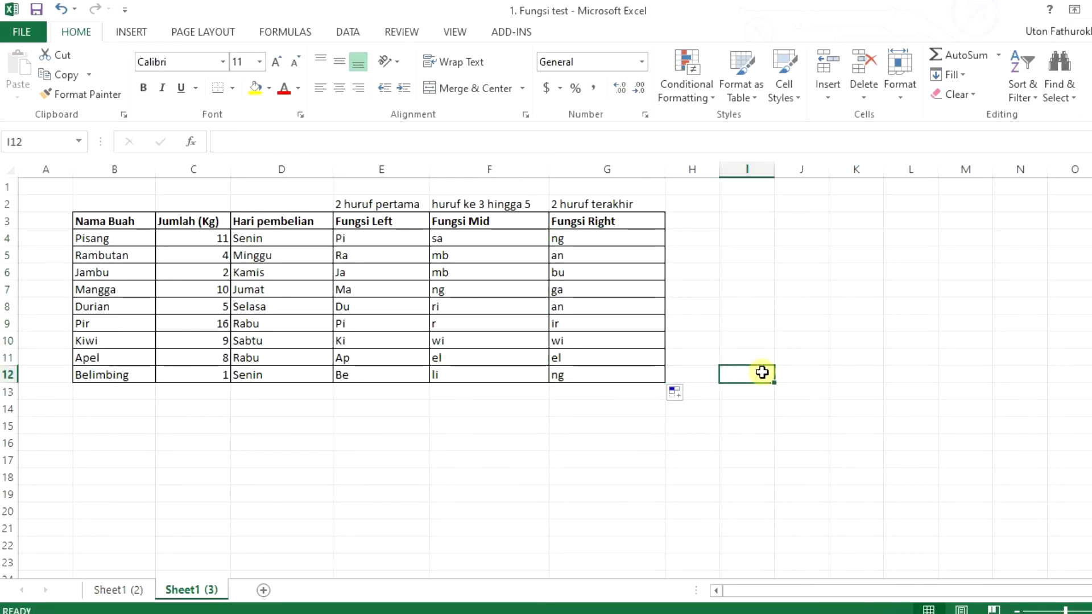